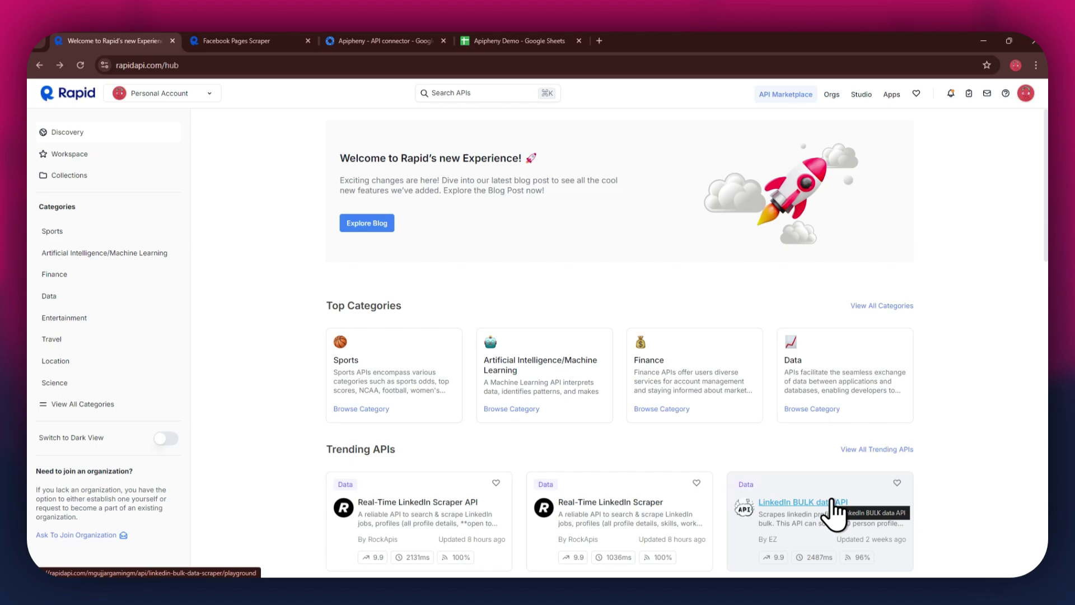
Search RapidAPI for 'facebook page' APIs and bring up the Facebook Pages Scraper page details playground
left_click(460, 100)
type("facebook page")
key("Return")
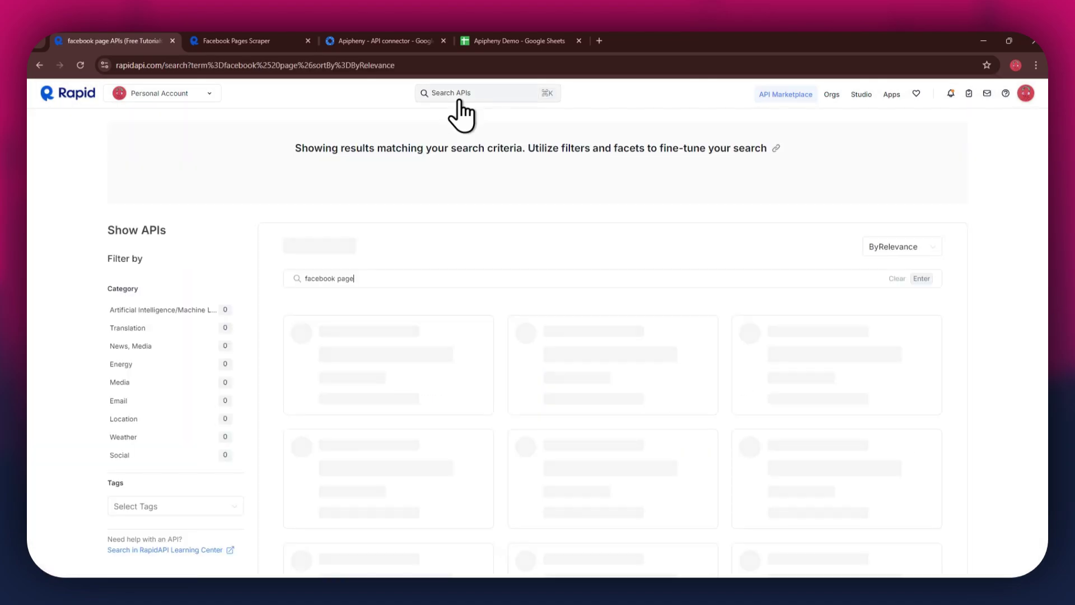
scroll(719, 428, "down", 2)
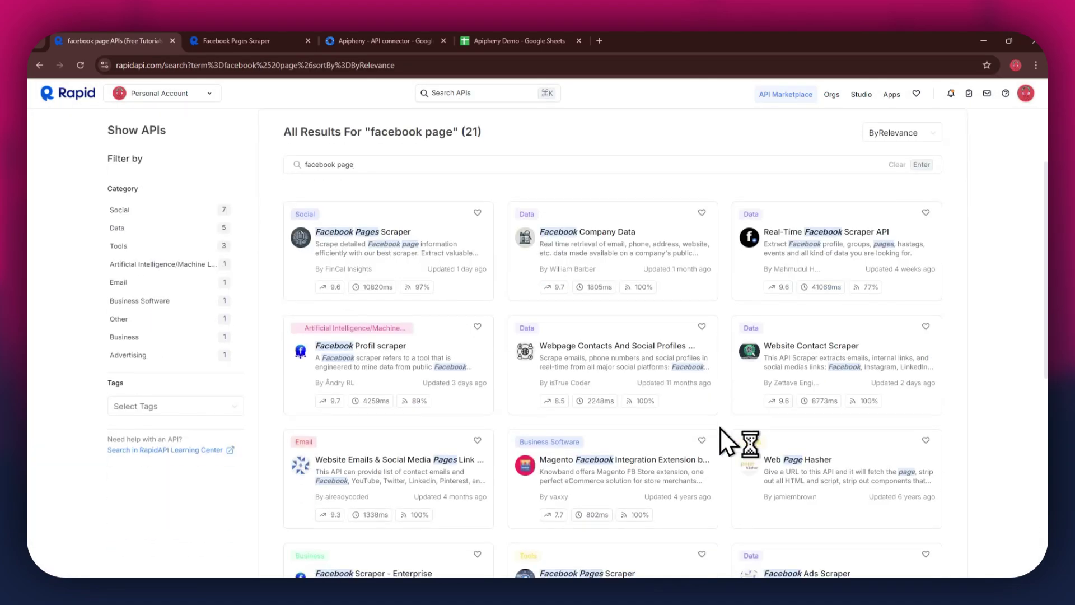
scroll(719, 427, "down", 1)
left_click(636, 433)
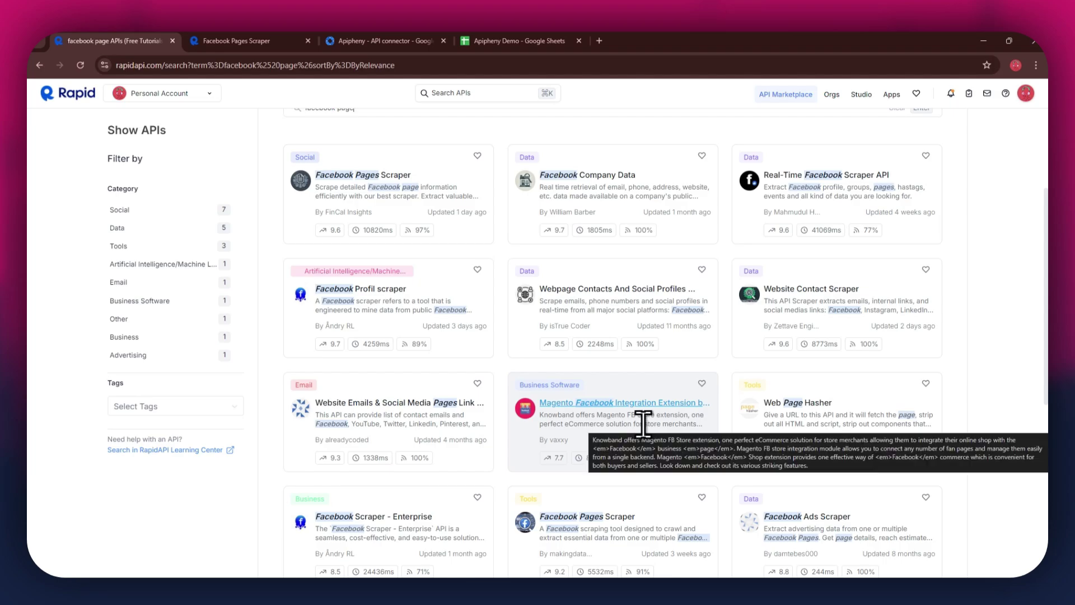
left_click(256, 42)
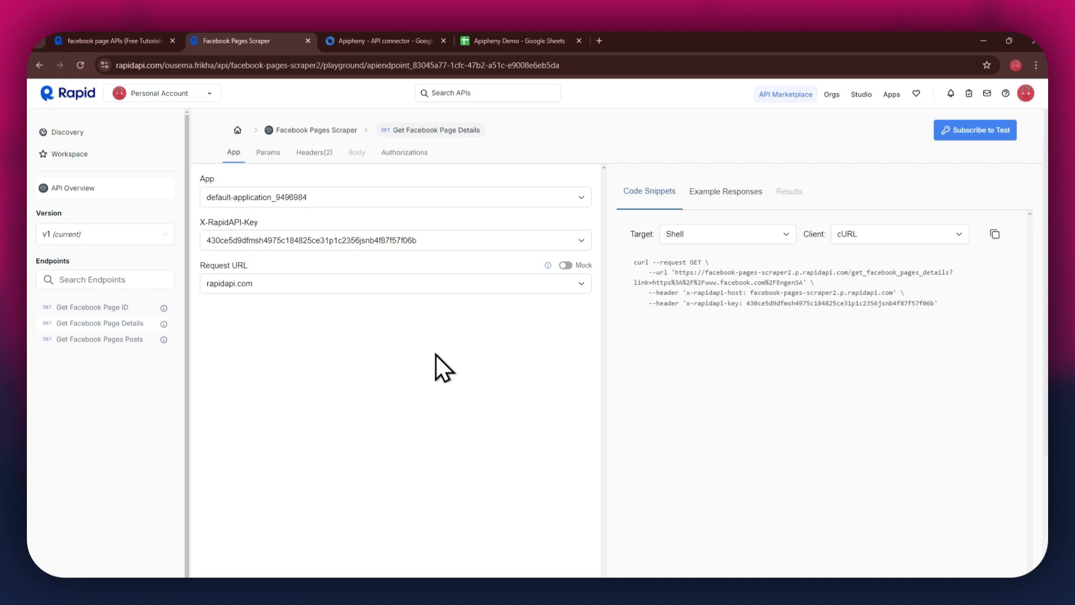
Review the Facebook Pages Scraper pricing plans and start the free Basic plan
left_click(977, 132)
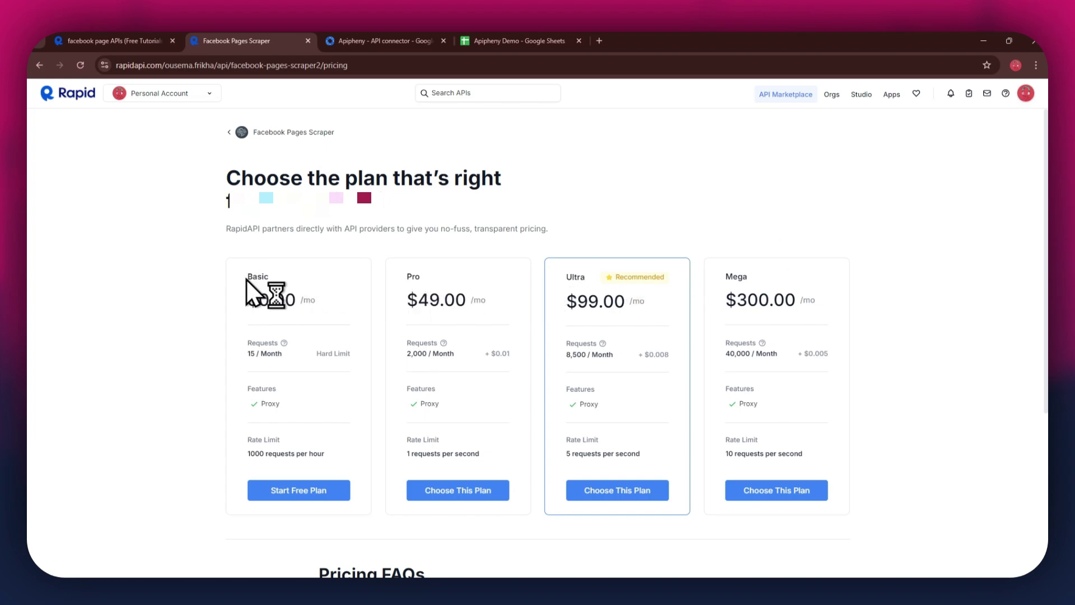
left_click_drag(246, 280, 258, 277)
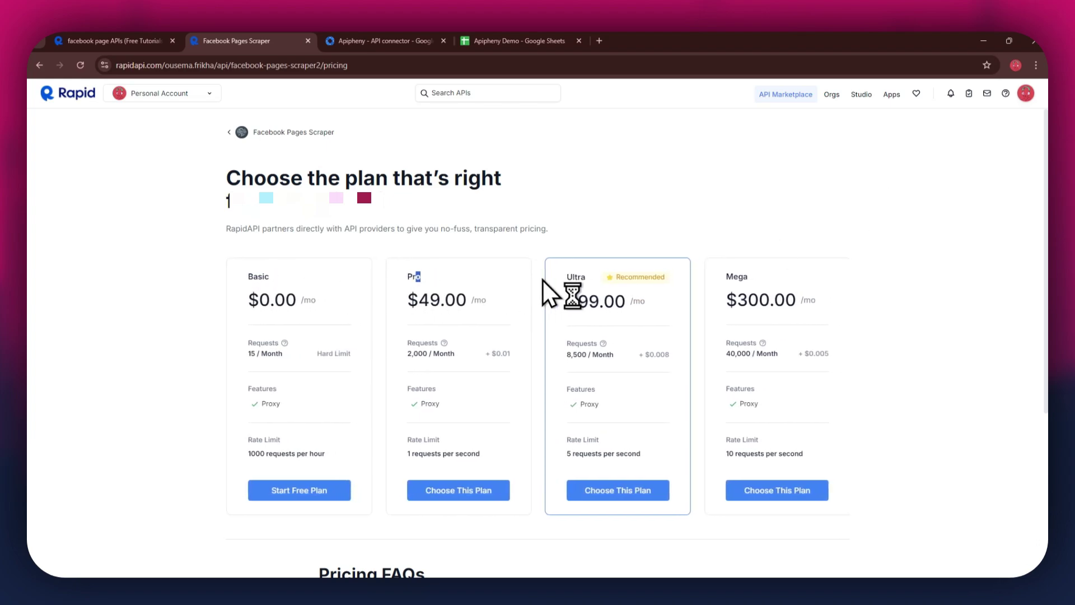
left_click(698, 290)
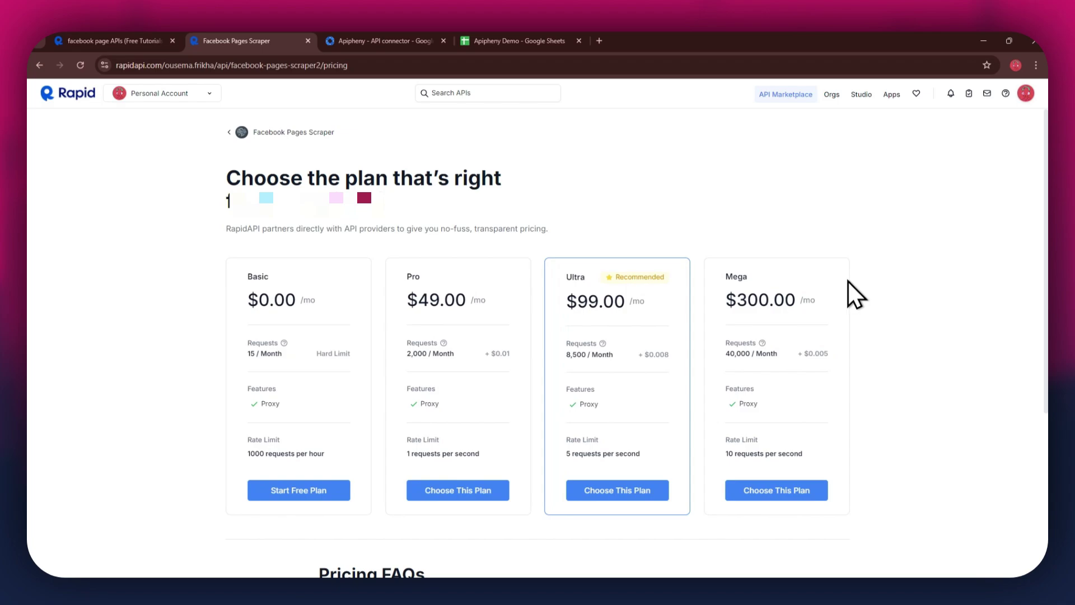
left_click(312, 493)
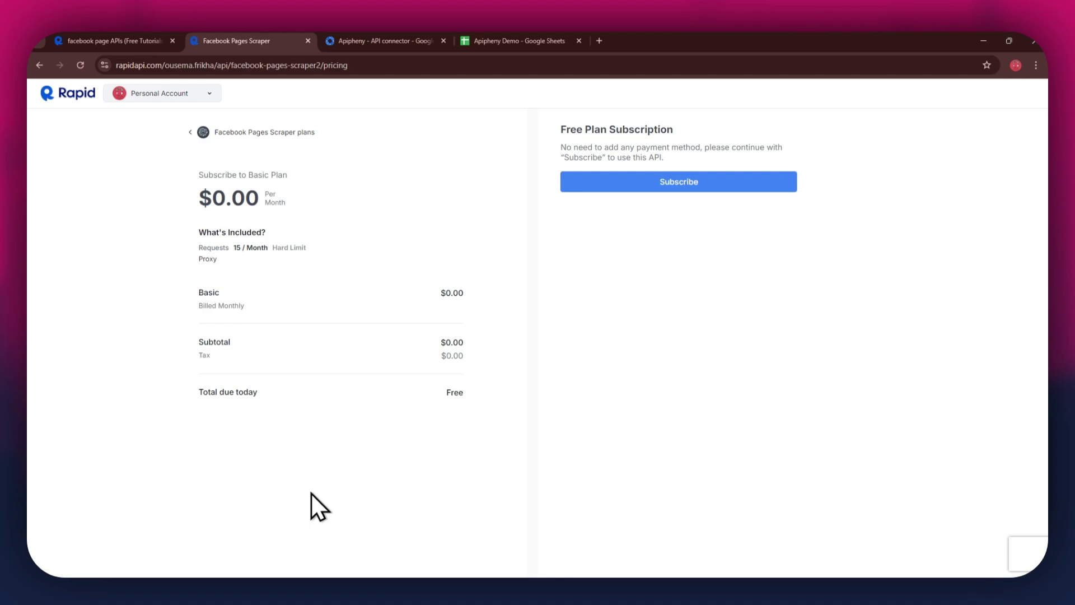
Subscribe to the free Basic plan and confirm to return to the playground
left_click(654, 189)
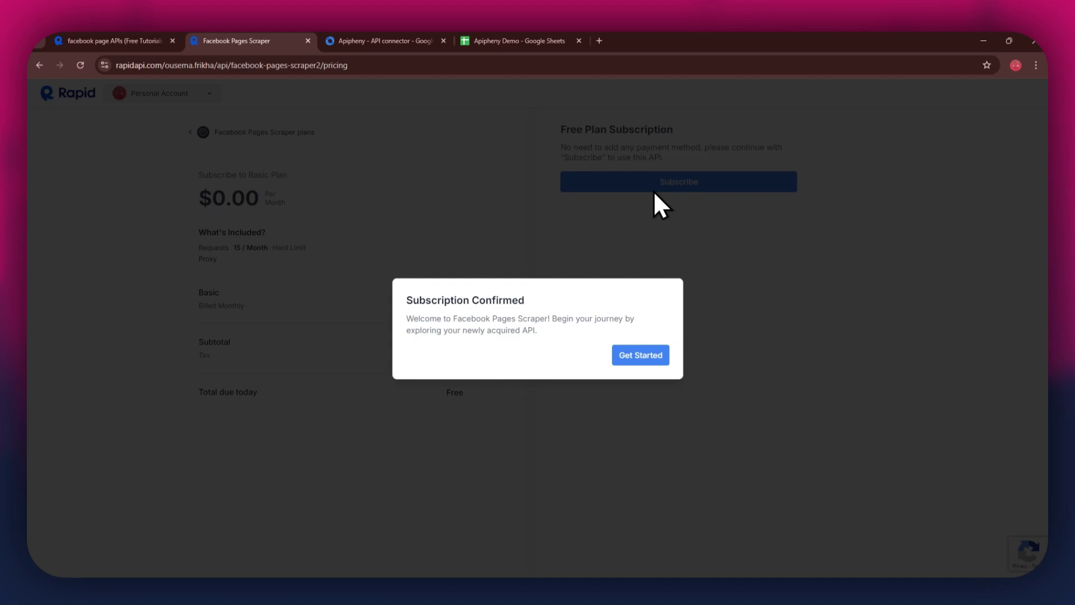
left_click(637, 356)
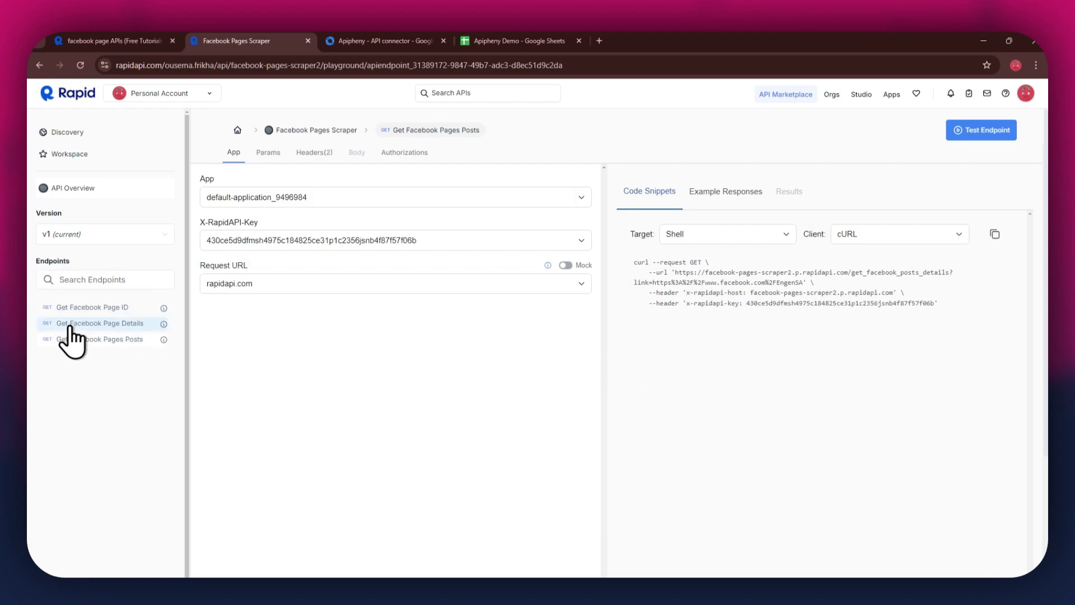
Select the Get Facebook Page Details endpoint with a Shell cURL snippet, then go to the Apipheny listing
left_click(112, 308)
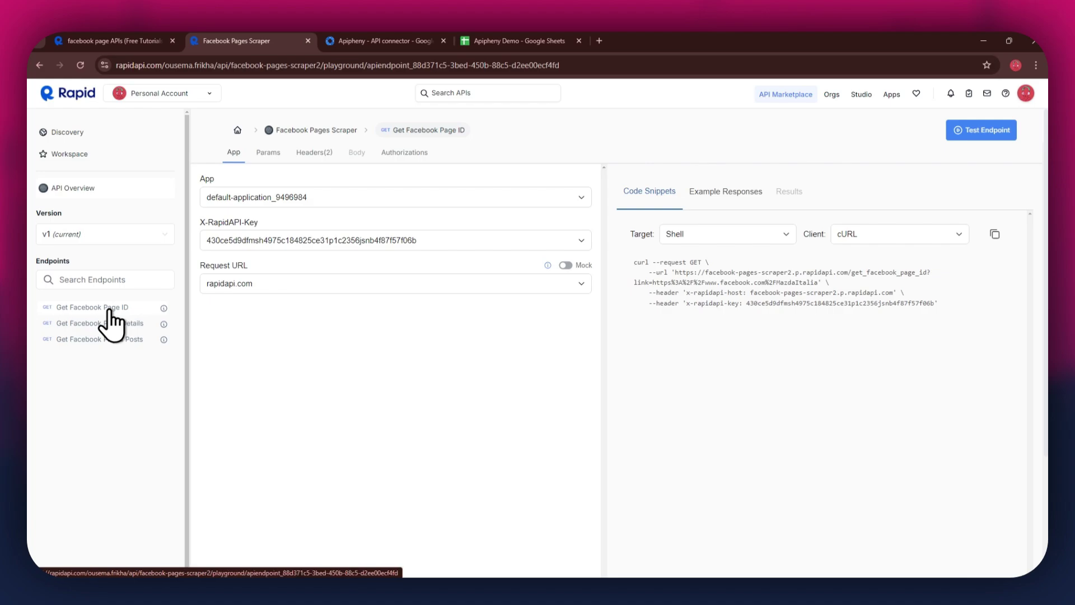
left_click(110, 325)
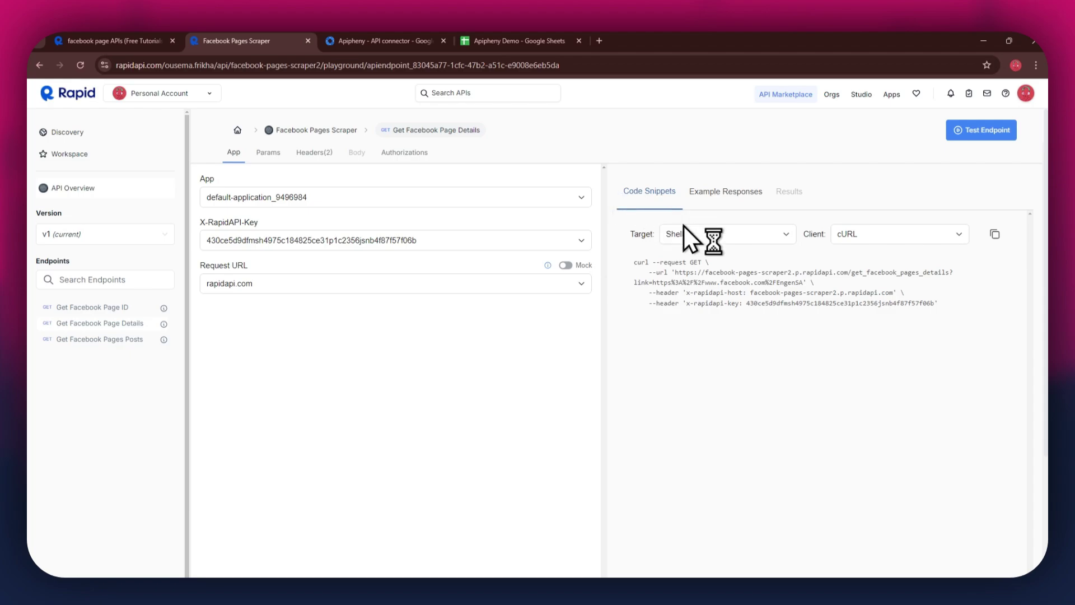
left_click(701, 236)
left_click(706, 335)
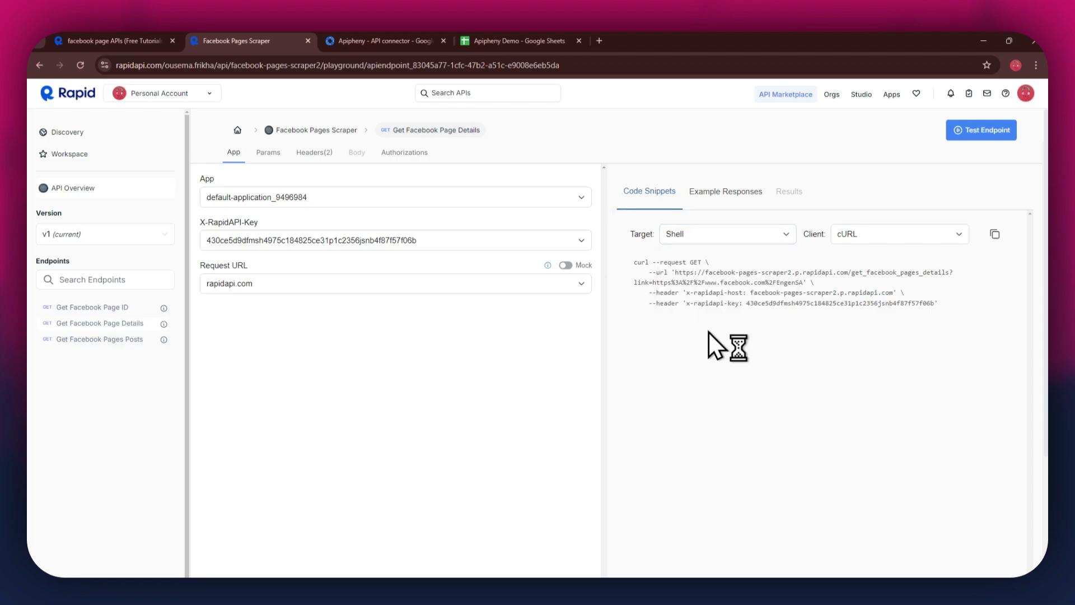
left_click(845, 238)
left_click(855, 260)
left_click(347, 42)
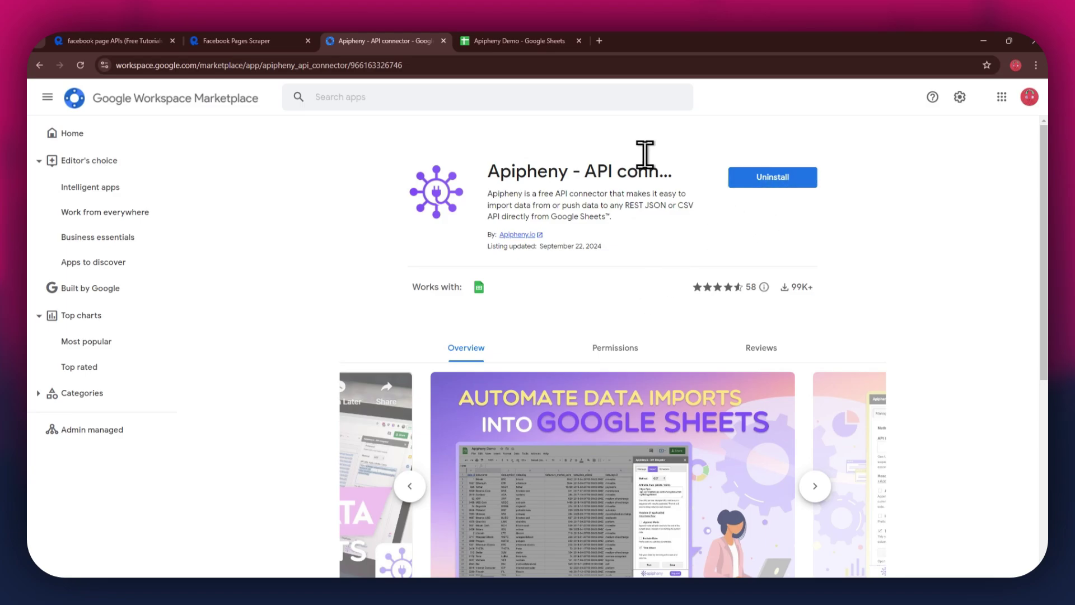
Switch to the empty 'Apipheny Demo - Google Sheets' tab
left_click(502, 40)
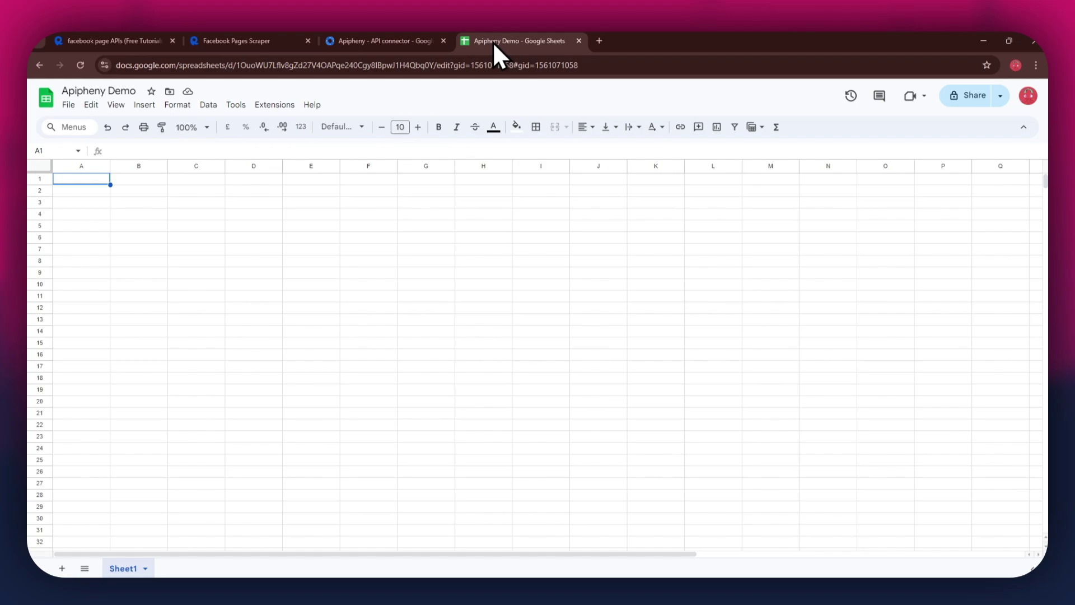
Open Apipheny - API connector's Import API panel from the Extensions menu
left_click(283, 106)
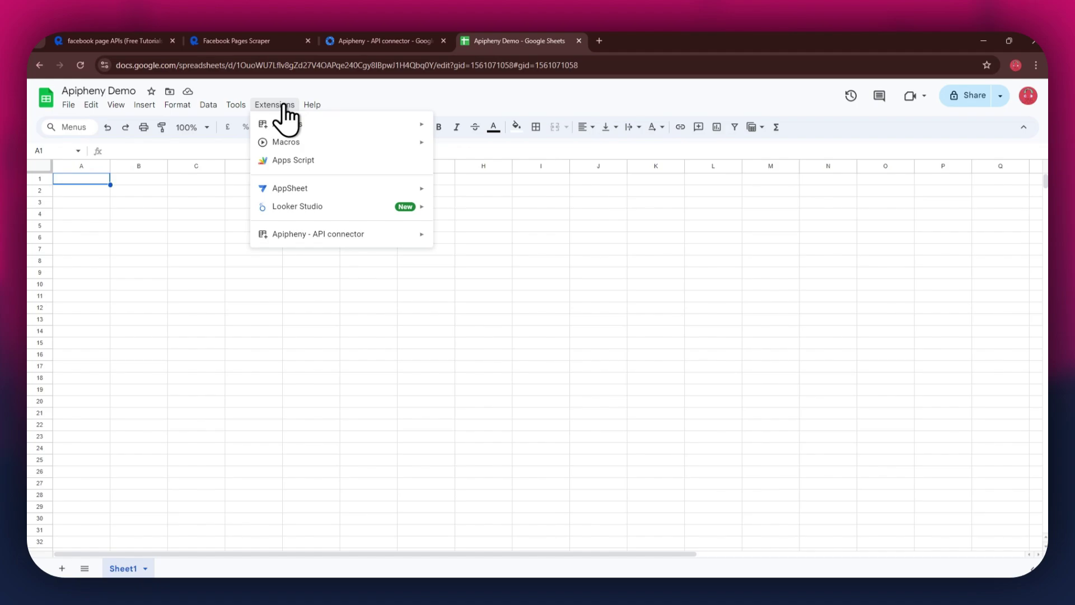
mouse_move(336, 234)
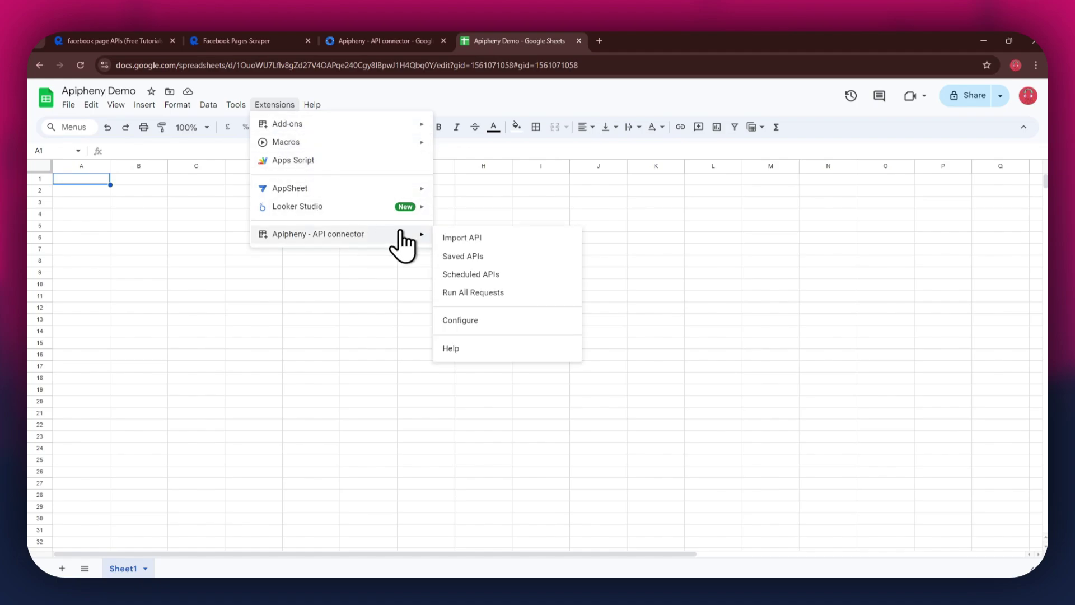
left_click(526, 237)
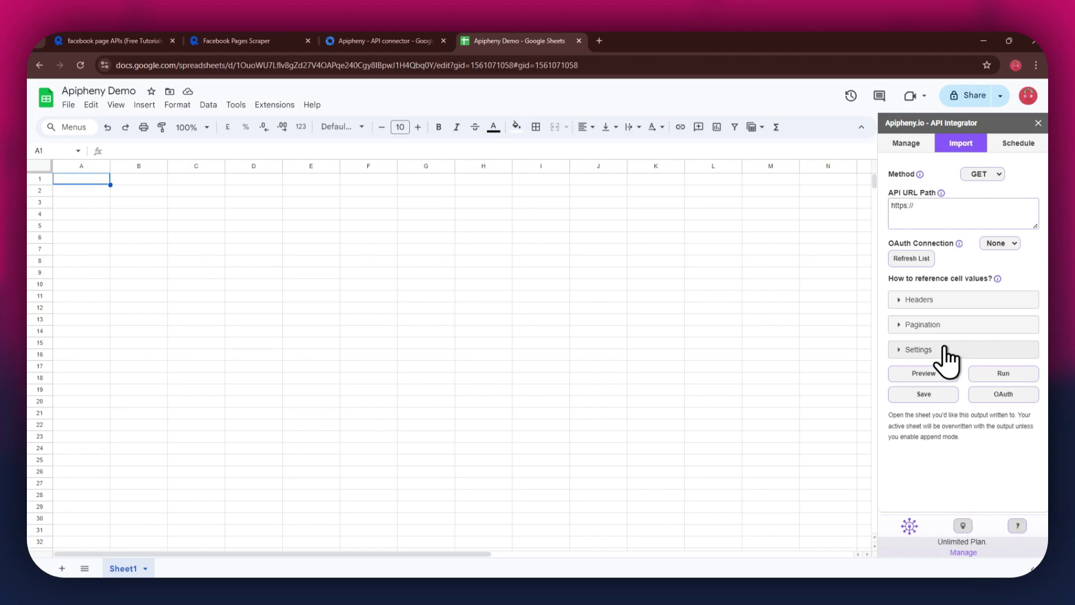
Copy the get_facebook_pages_details request URL from the RapidAPI cURL snippet
left_click(223, 42)
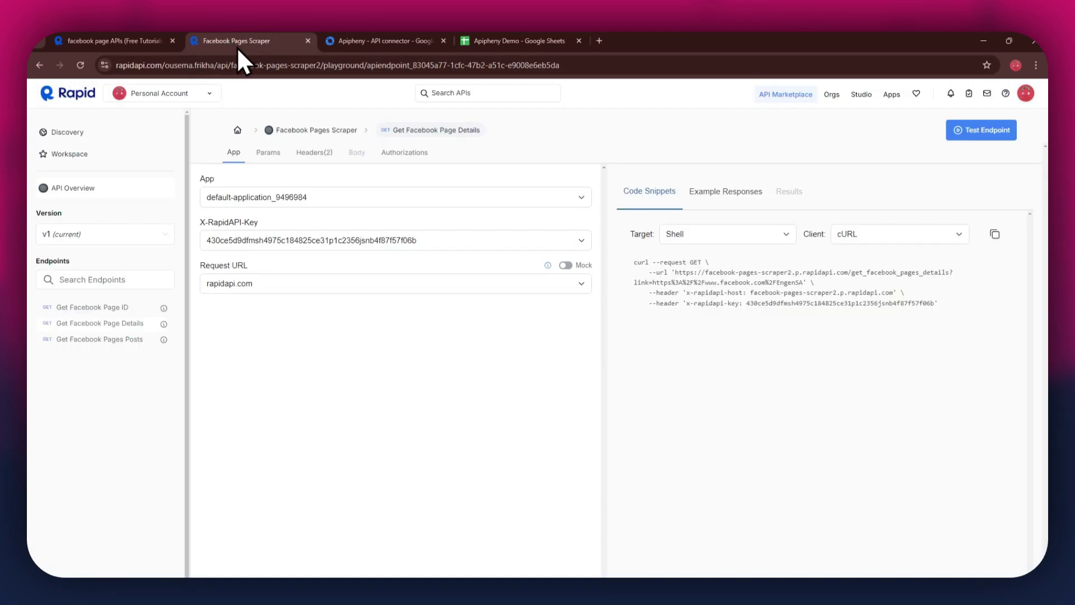
left_click_drag(674, 273, 797, 280)
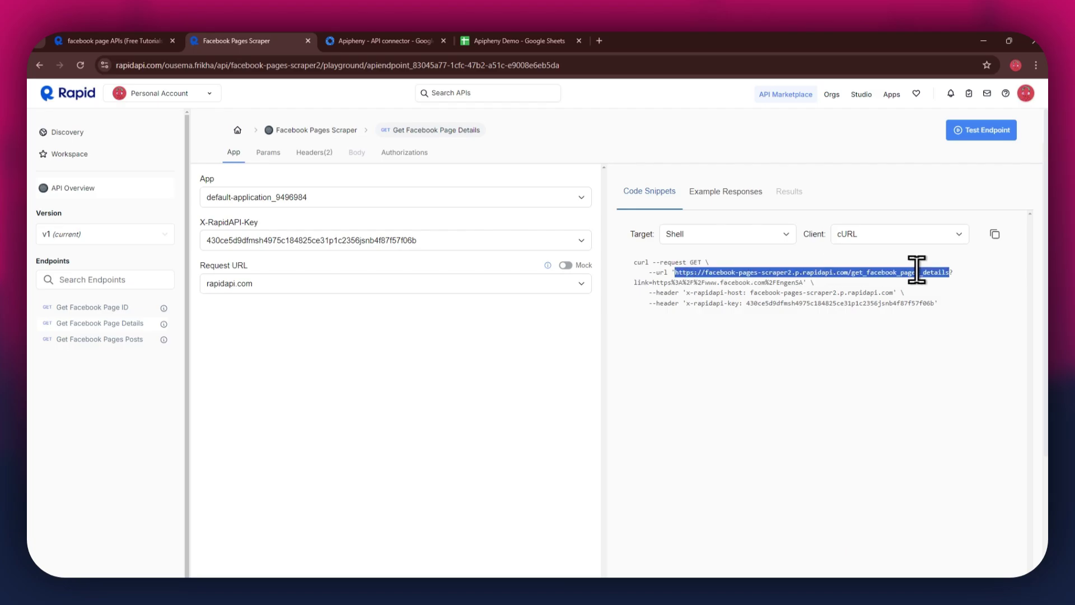
right_click(796, 279)
left_click(806, 289)
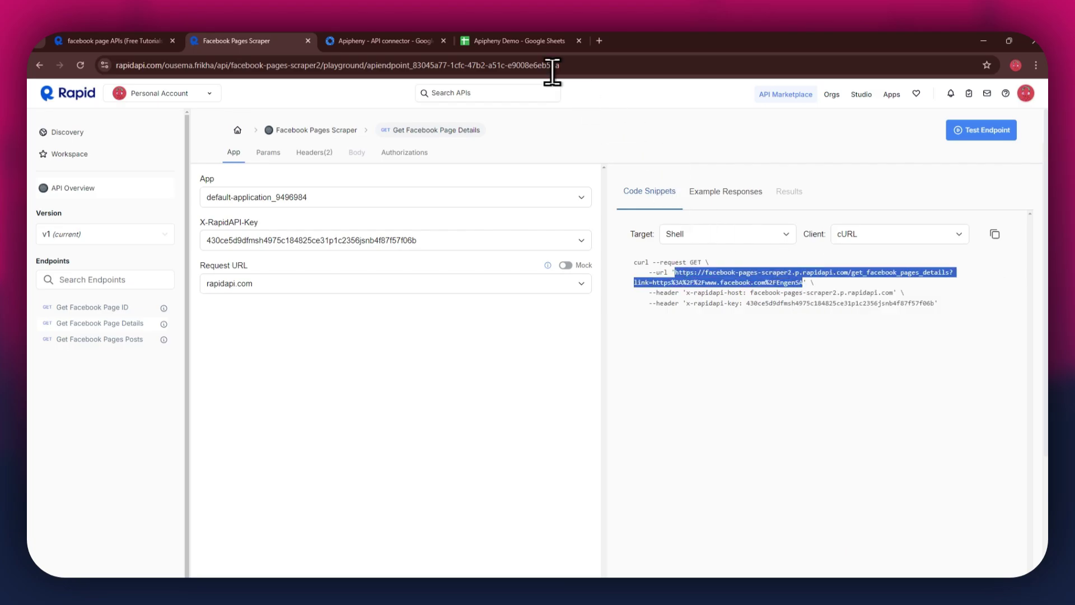
Paste that URL into Apipheny's API URL Path field and expand the Headers section
left_click(510, 40)
triple_click(955, 207)
right_click(958, 210)
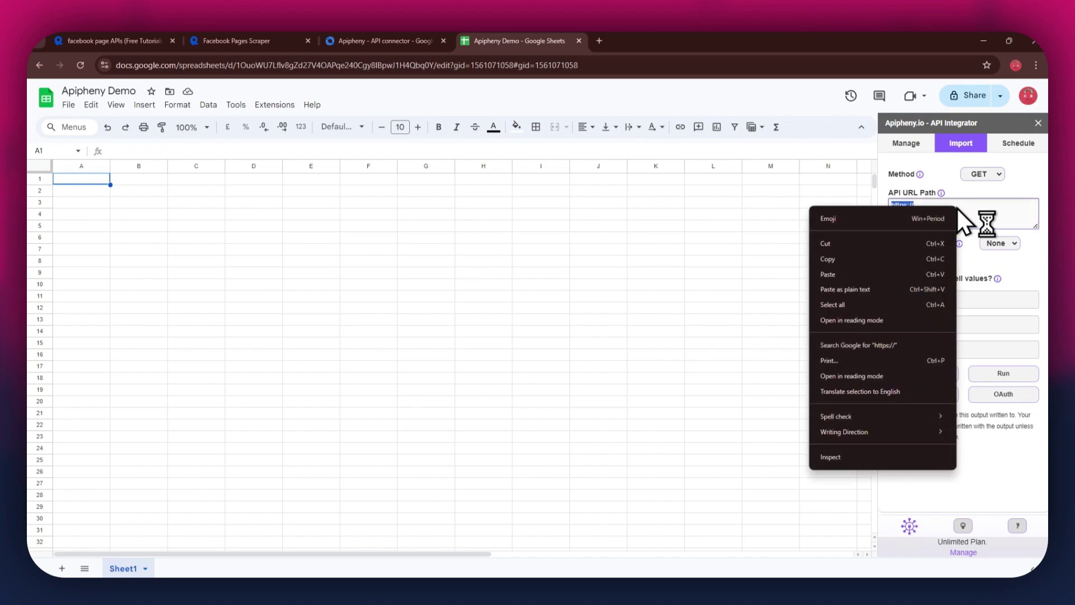
left_click(905, 274)
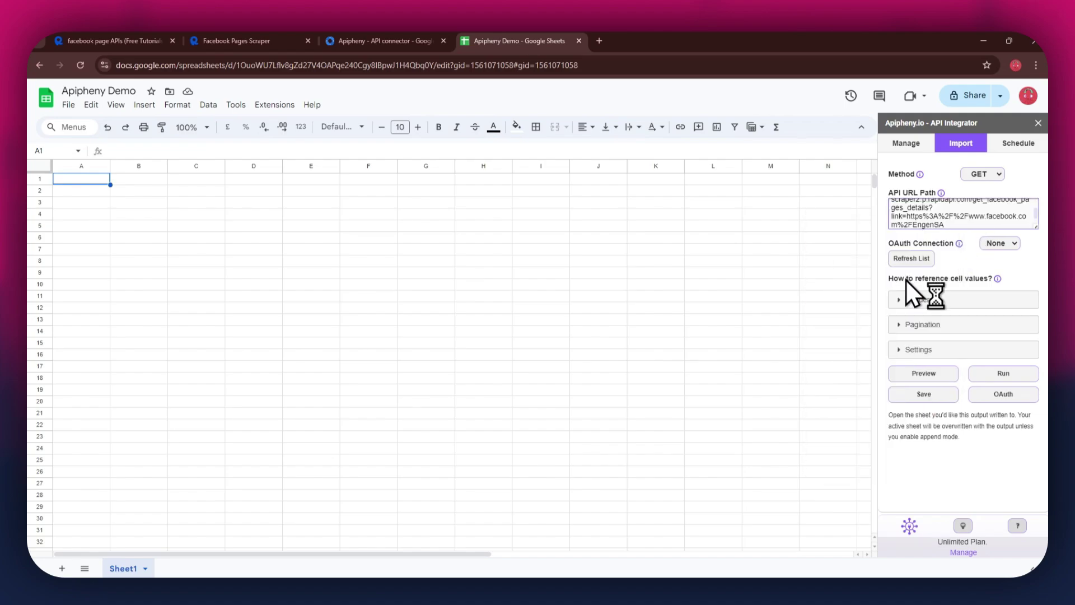
left_click(903, 299)
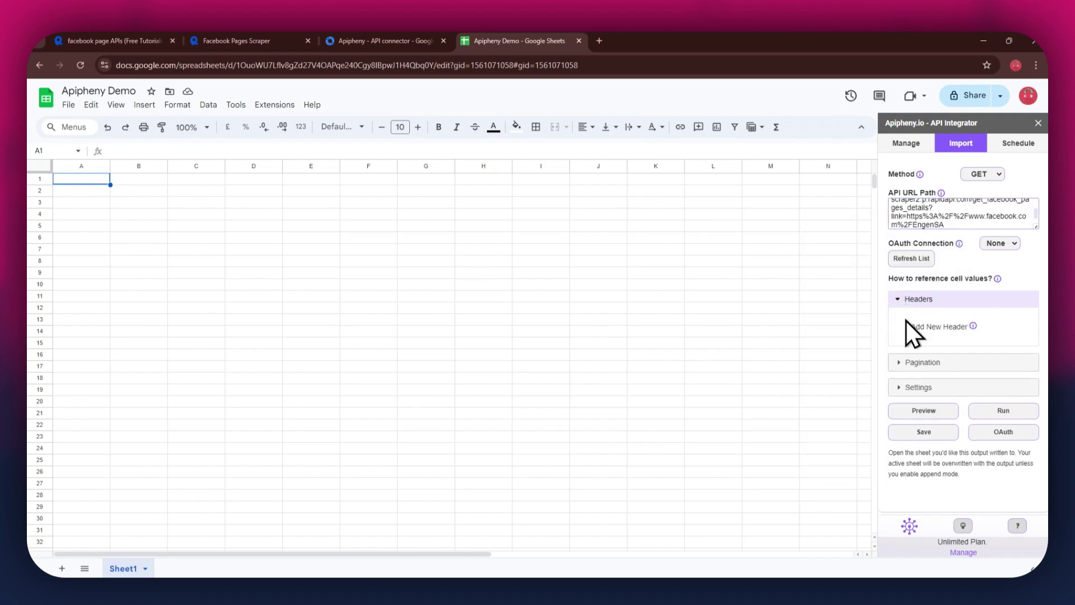
Add two header rows and fill the first header key with x-rapidapi-host
left_click(909, 326)
left_click(910, 340)
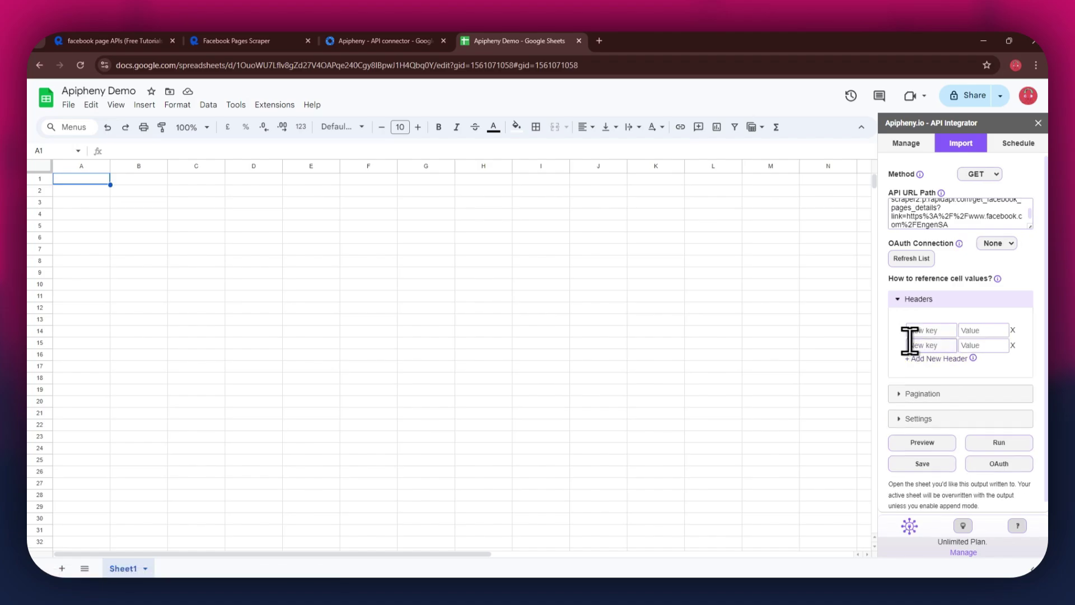
left_click(289, 40)
left_click_drag(689, 293, 738, 293)
right_click(740, 295)
left_click(745, 306)
left_click(507, 38)
left_click(924, 330)
right_click(920, 330)
left_click(937, 434)
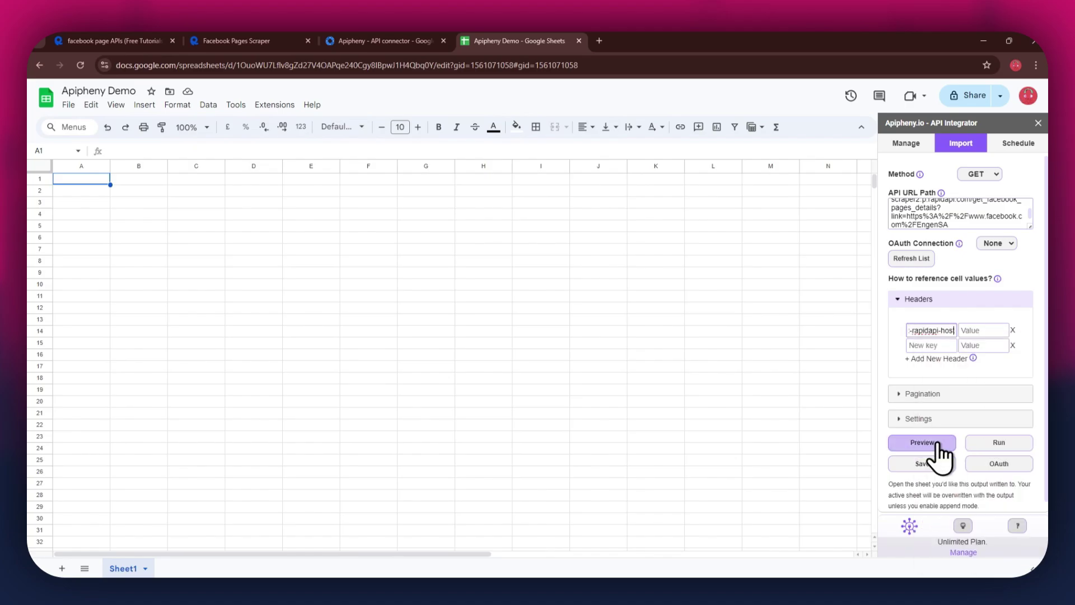
Copy the scraper host value from the snippet into the first header's value
left_click(261, 40)
left_click_drag(750, 292, 880, 293)
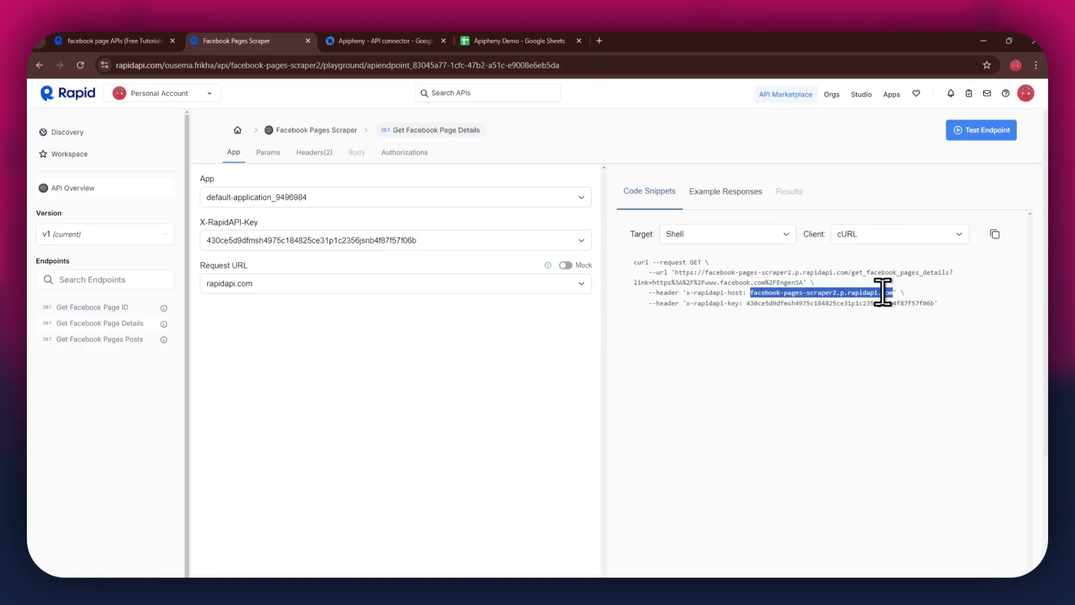
right_click(881, 296)
left_click(866, 303)
left_click(520, 40)
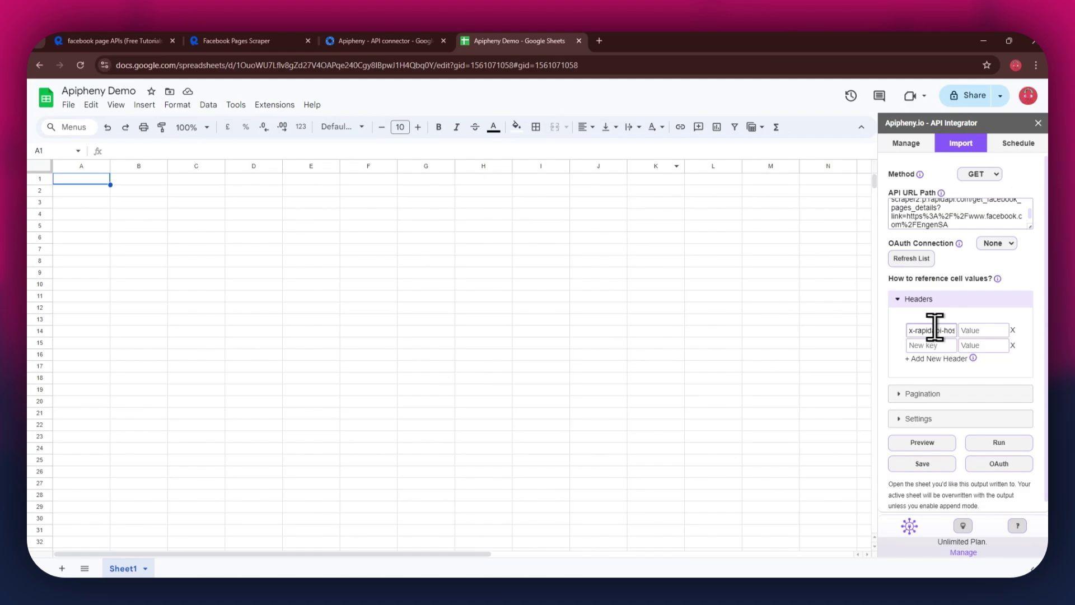
right_click(972, 330)
left_click(944, 376)
Copy x-rapidapi-key from the snippet into the second header's key field
left_click(281, 42)
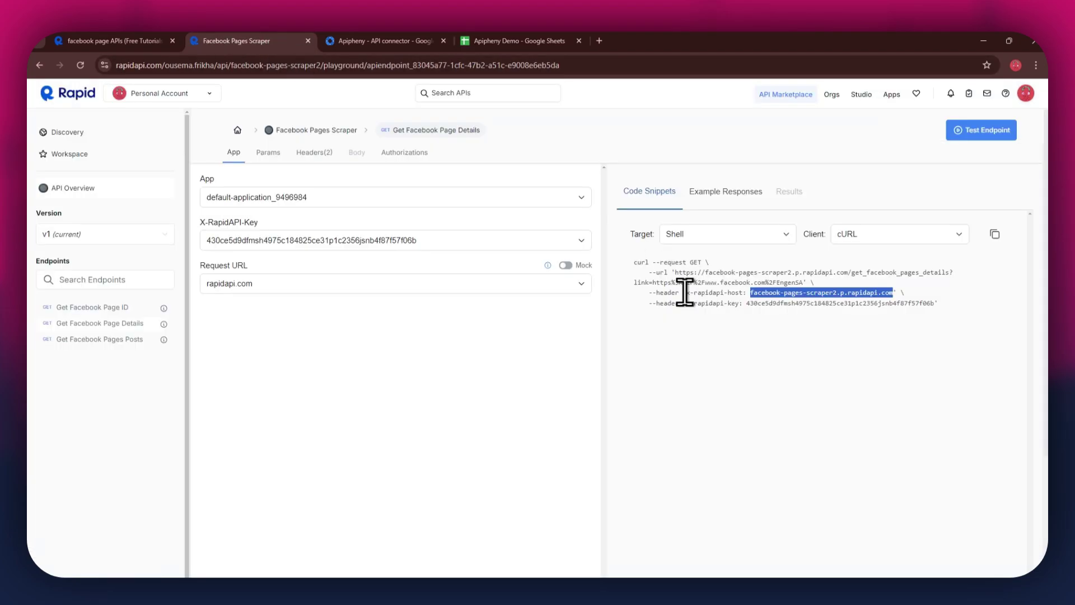
left_click_drag(684, 306, 728, 309)
right_click(727, 311)
left_click(756, 336)
left_click(521, 41)
left_click(931, 345)
right_click(931, 344)
left_click(890, 386)
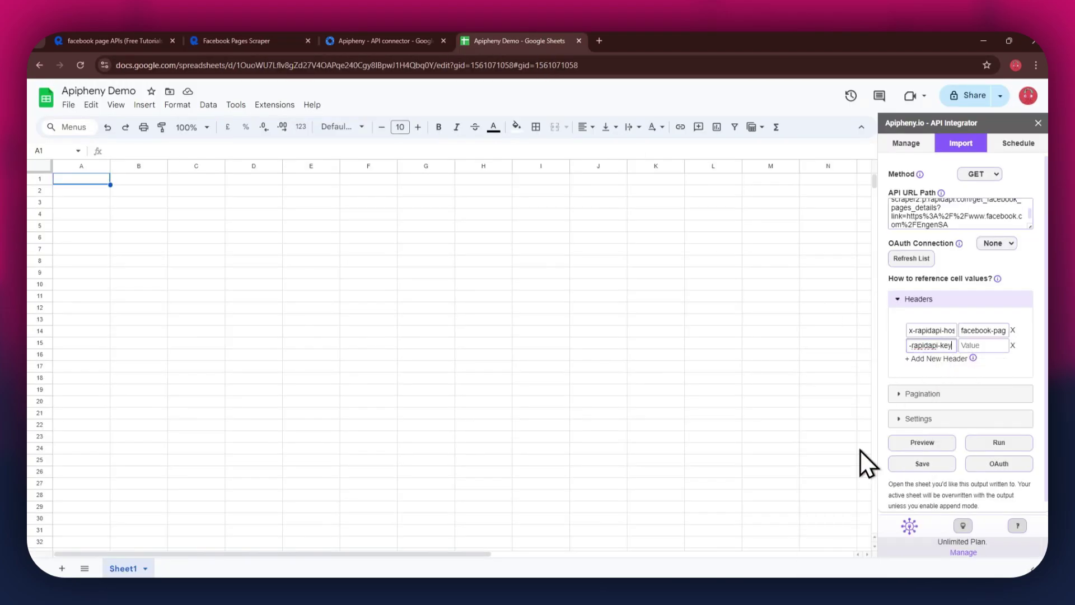
left_click(252, 41)
Copy the RapidAPI key from the snippet into the second header's value
double_click(775, 303)
right_click(776, 304)
left_click(794, 316)
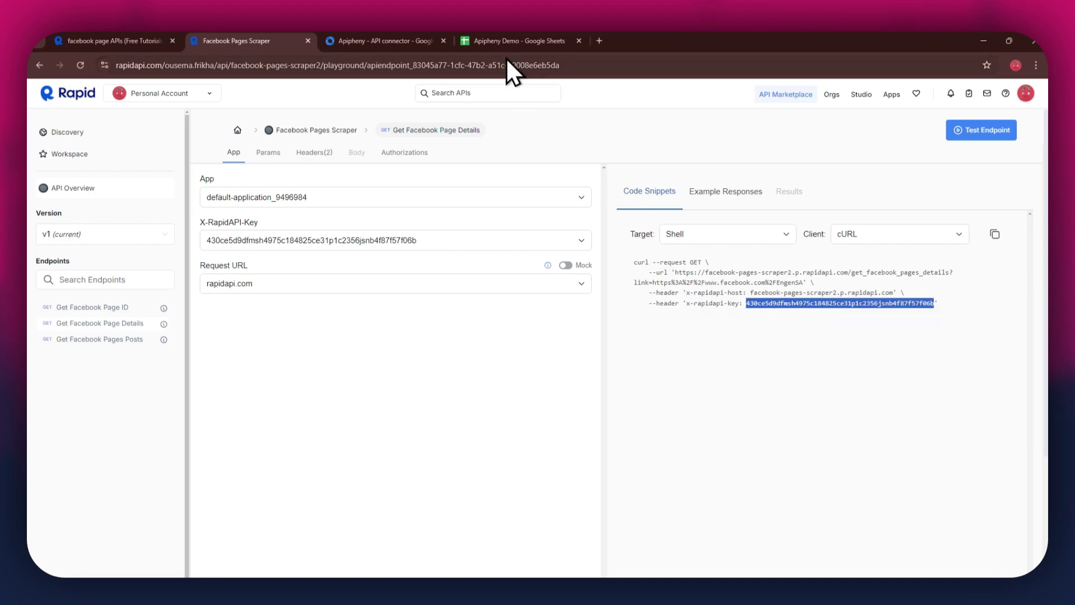
left_click(512, 40)
right_click(974, 344)
left_click(944, 389)
left_click(910, 449)
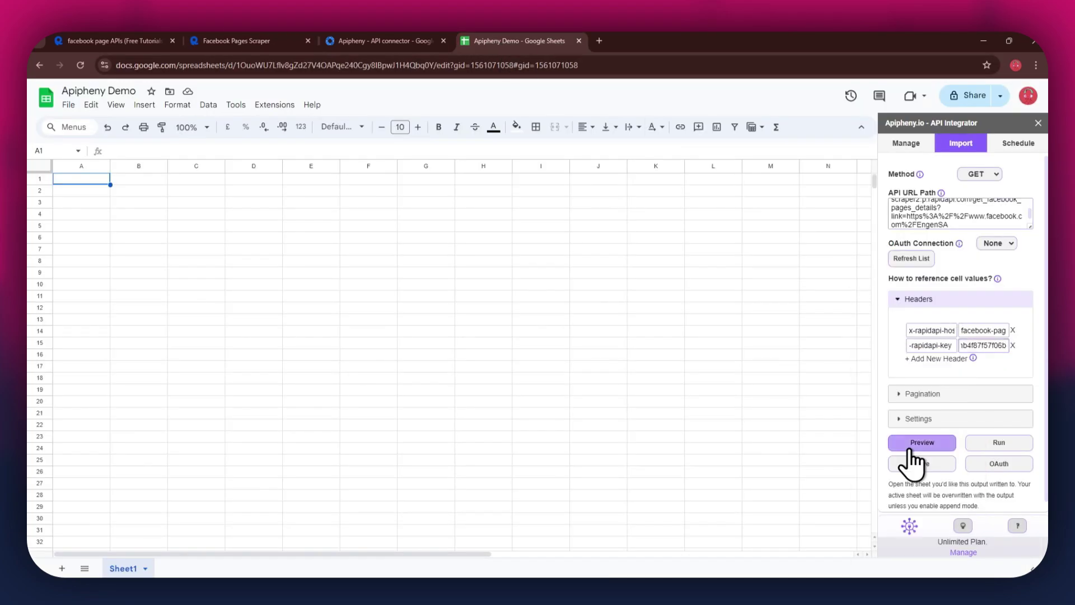
Run the Apipheny request and confirm overwriting Sheet1 with the Engen SA page details
left_click(998, 442)
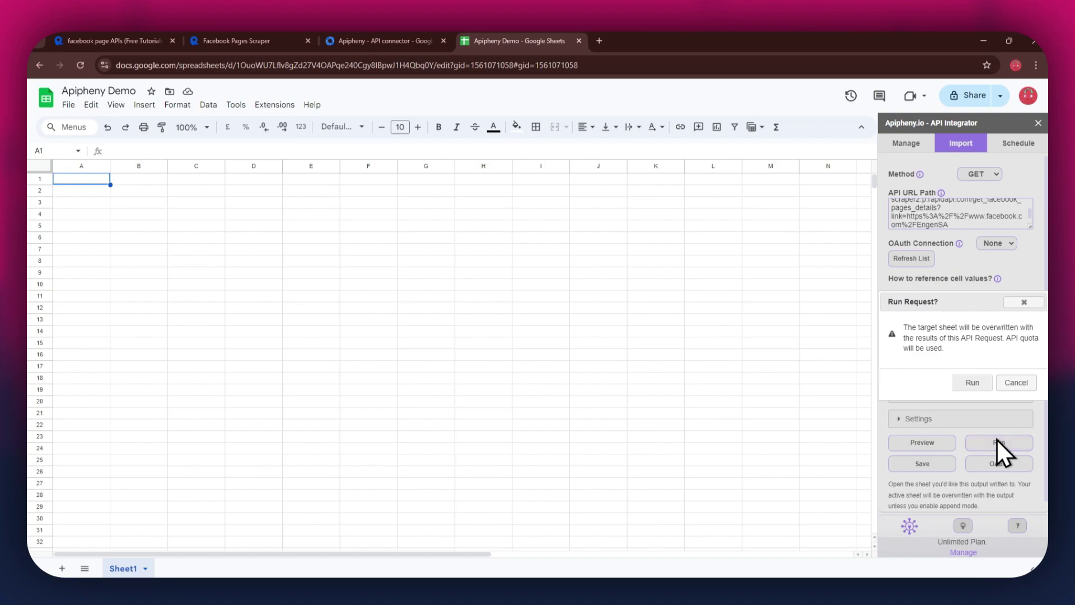
left_click(974, 384)
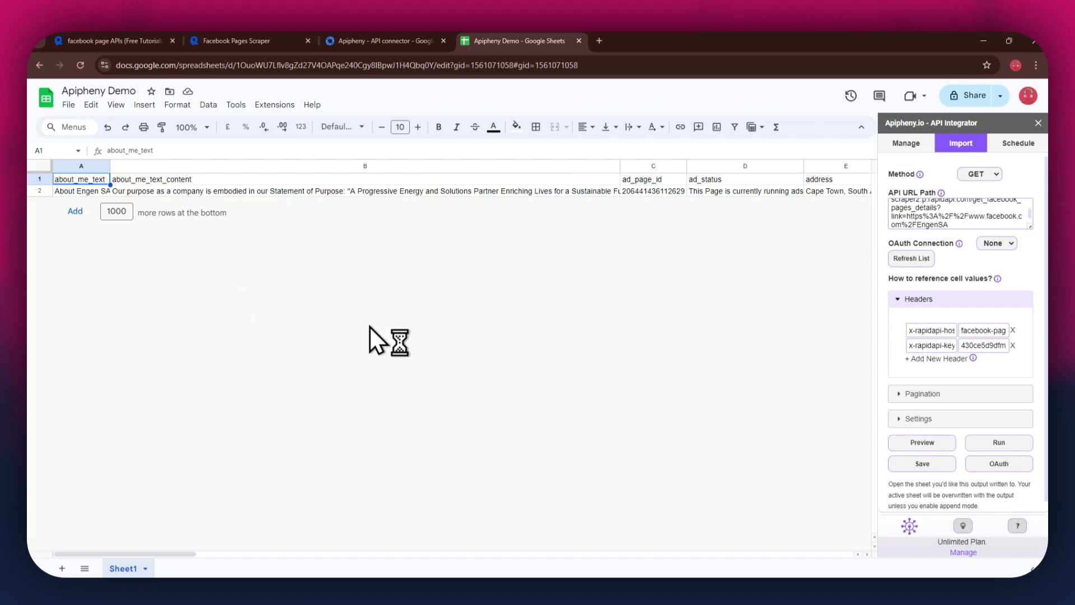
mouse_move(189, 554)
left_mouse_down()
mouse_move(426, 571)
mouse_move(193, 561)
left_mouse_up()
left_click(249, 40)
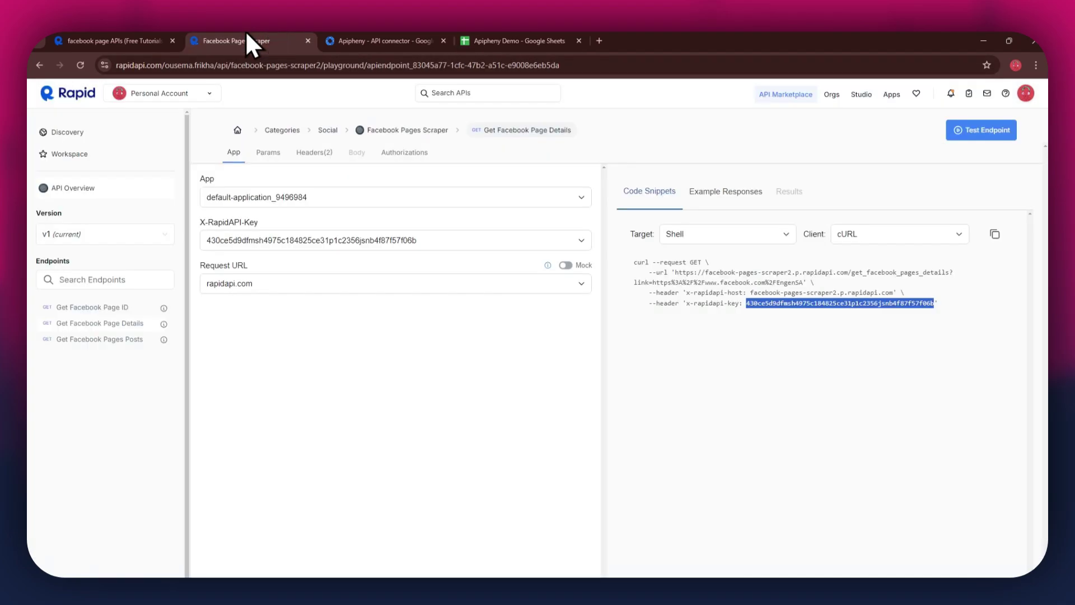
left_click(271, 168)
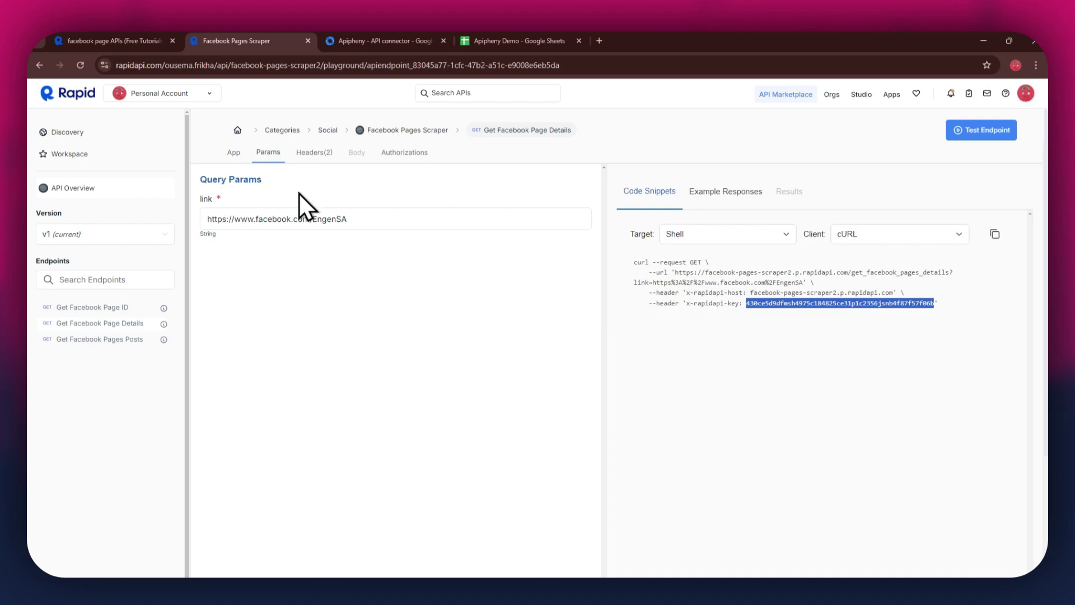
left_click(379, 227)
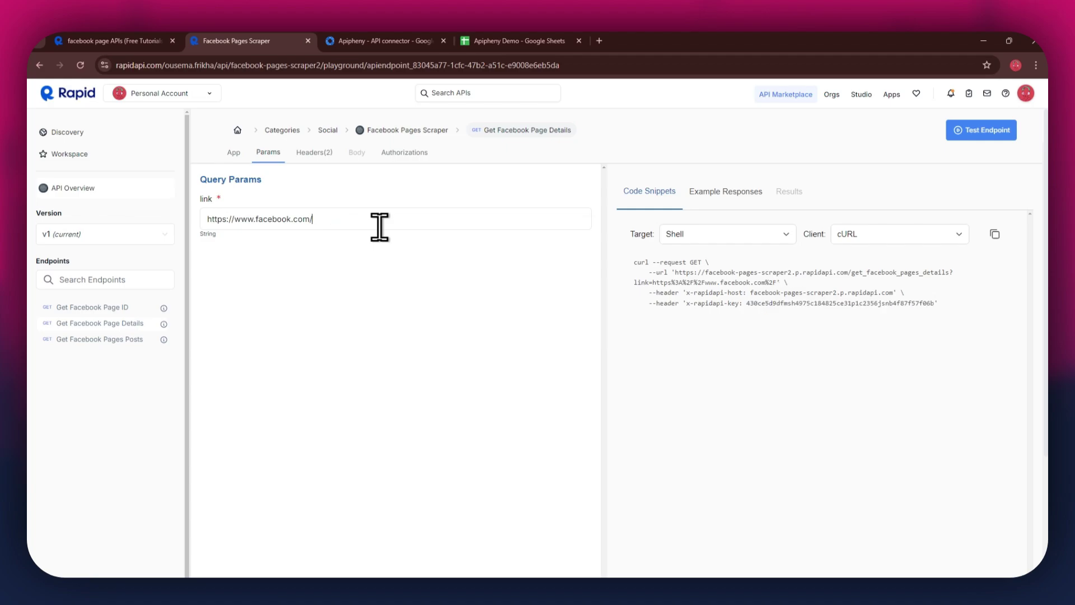
type("intrepidtravel/")
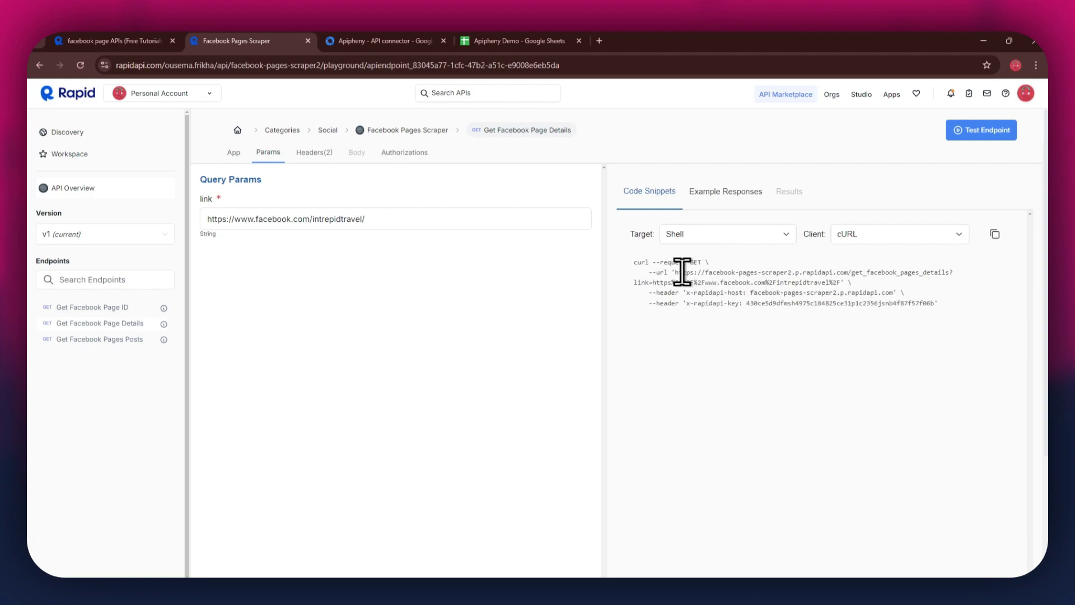
Copy the updated request URL from the cURL snippet and return to the spreadsheet
left_click_drag(675, 272, 836, 285)
right_click(835, 286)
left_click(843, 293)
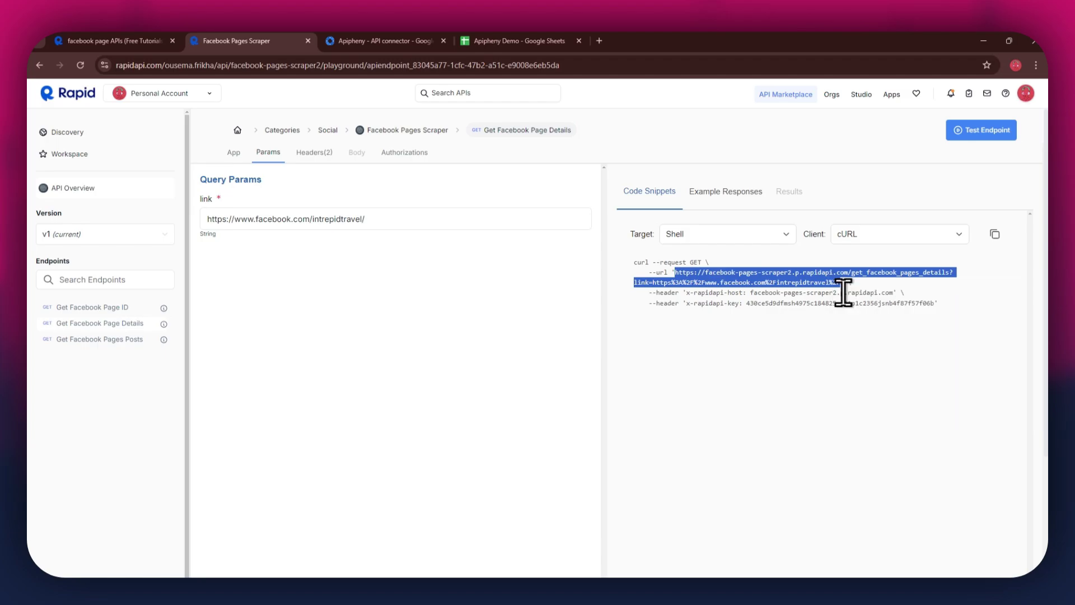
left_click(521, 40)
Run Apipheny with the Intrepid Travel URL, overwrite the Engen SA data, and check the about text
triple_click(964, 218)
right_click(963, 224)
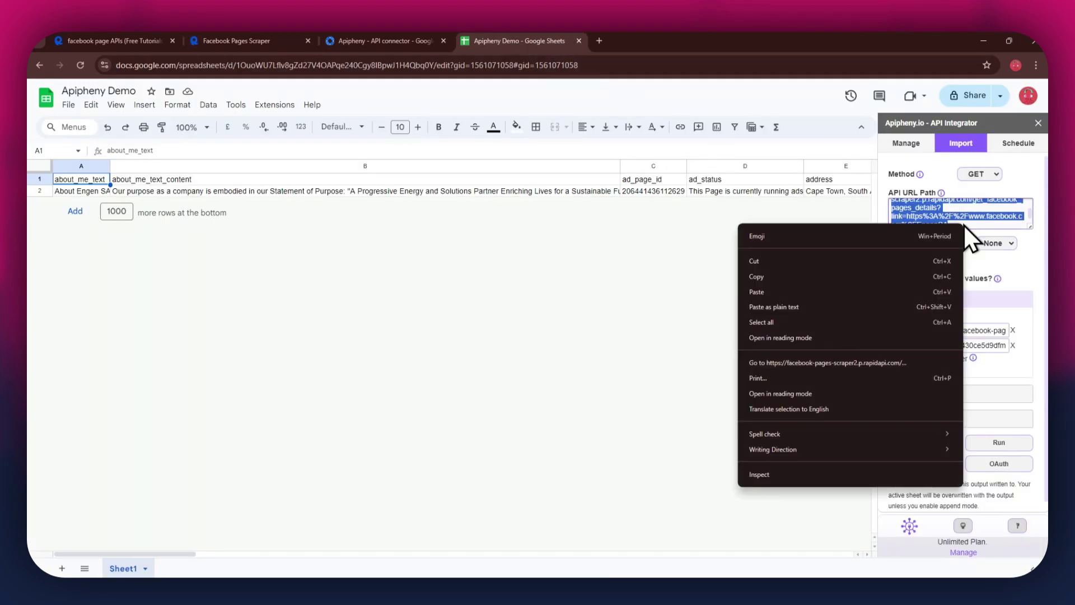
left_click(873, 291)
left_click(998, 442)
left_click(974, 382)
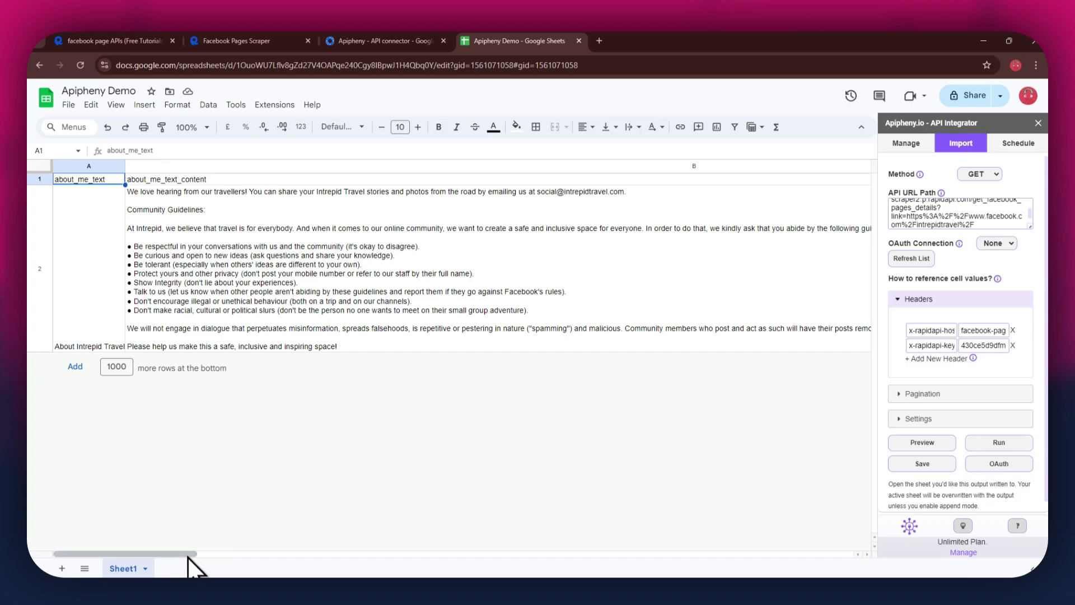
mouse_move(192, 553)
left_mouse_down()
mouse_move(506, 554)
mouse_move(547, 568)
left_mouse_up()
key("Right")
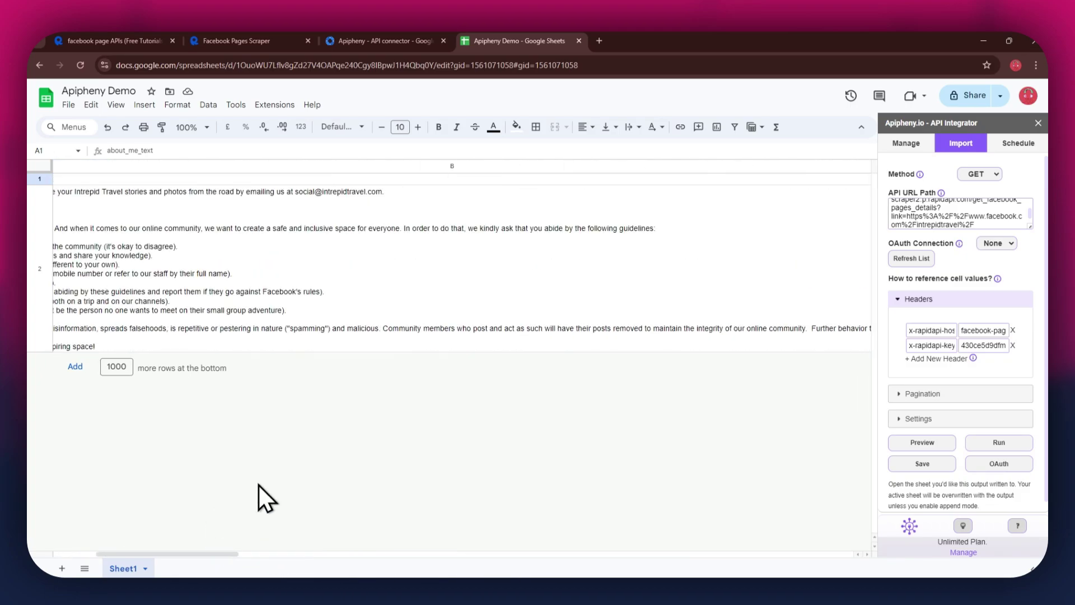
key("Down")
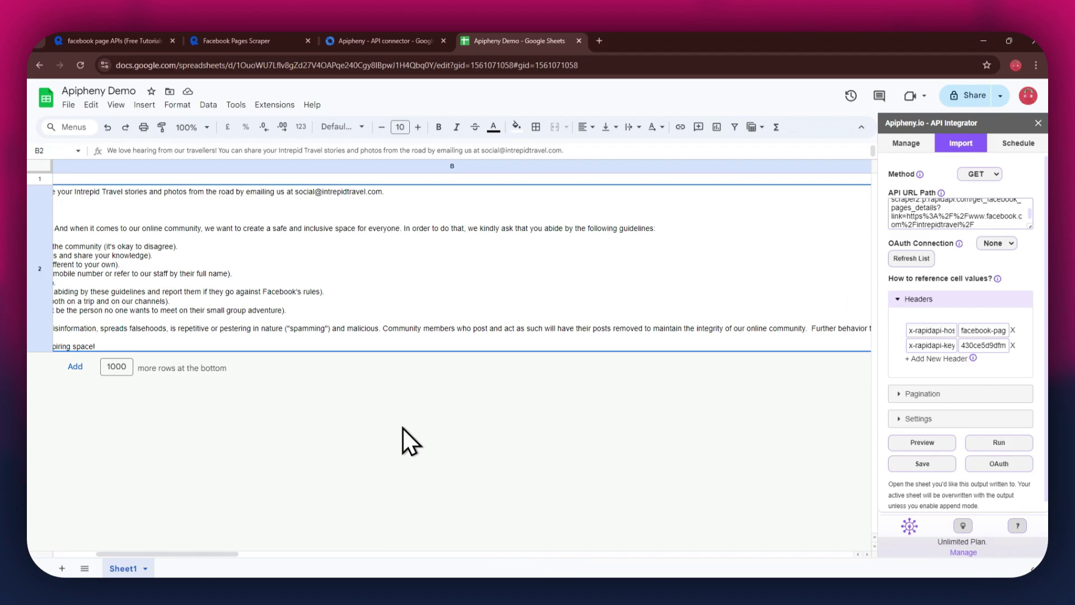